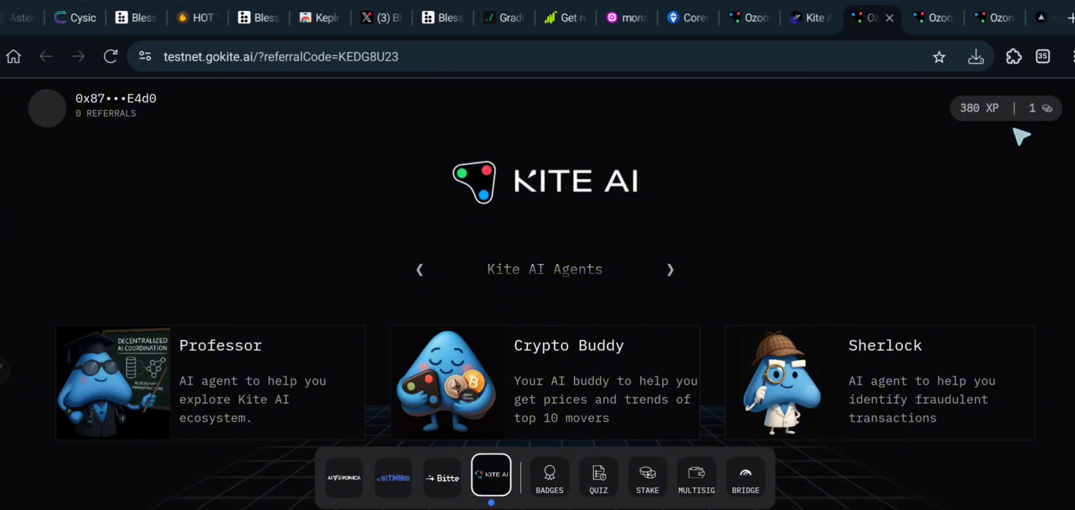
# Step: Open staking management from the account's XP and token balance summary
pyautogui.click(1020, 112)
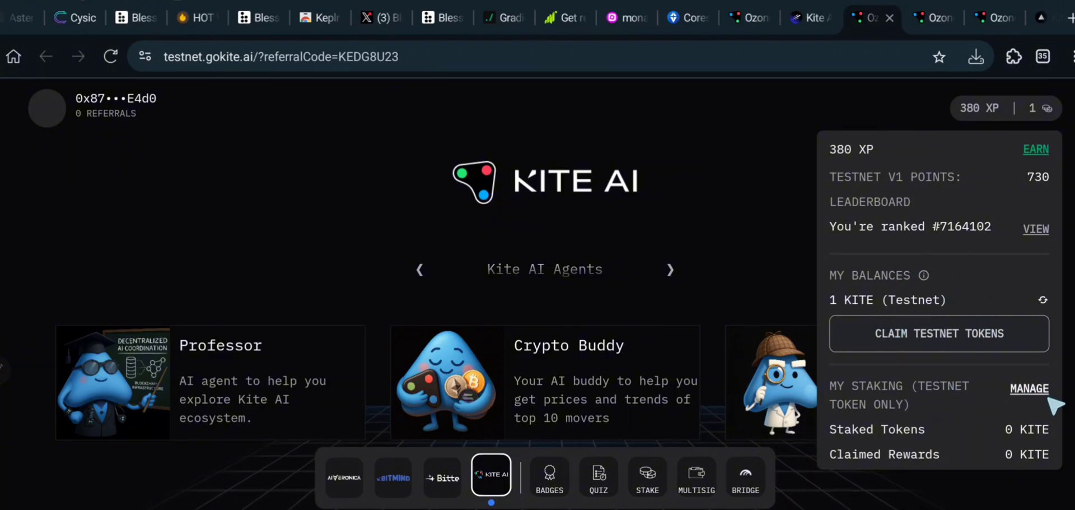
pyautogui.click(1030, 389)
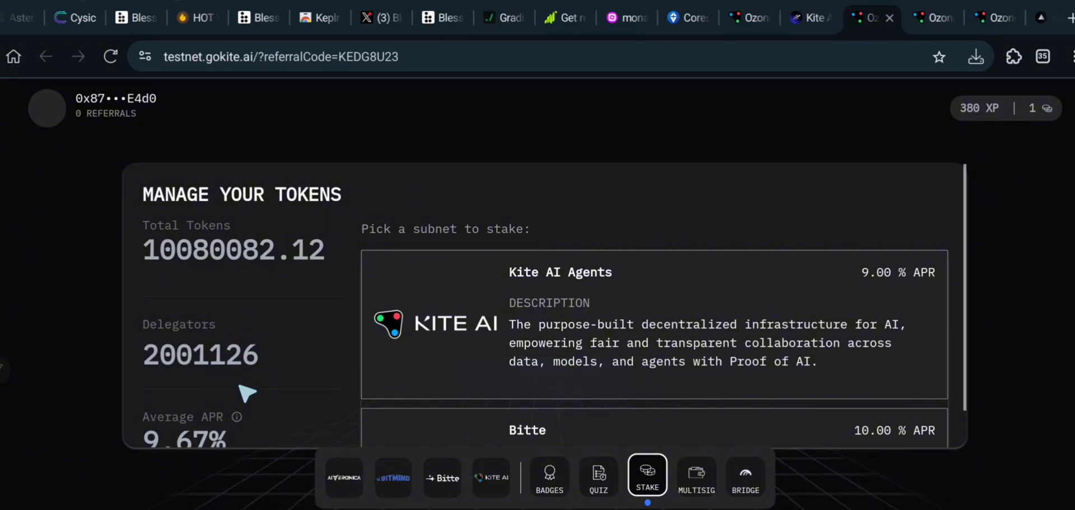
# Step: Look through the stakeable subnets, view AIVeronica's staking details, and return to the subnet list
pyautogui.scroll(-10, 720, 278)
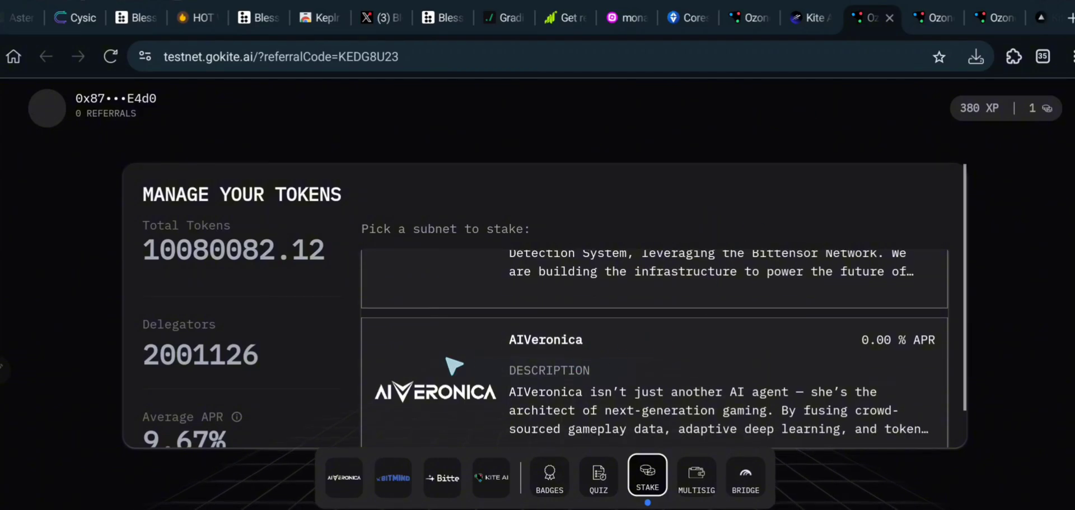
pyautogui.scroll(-3, 793, 238)
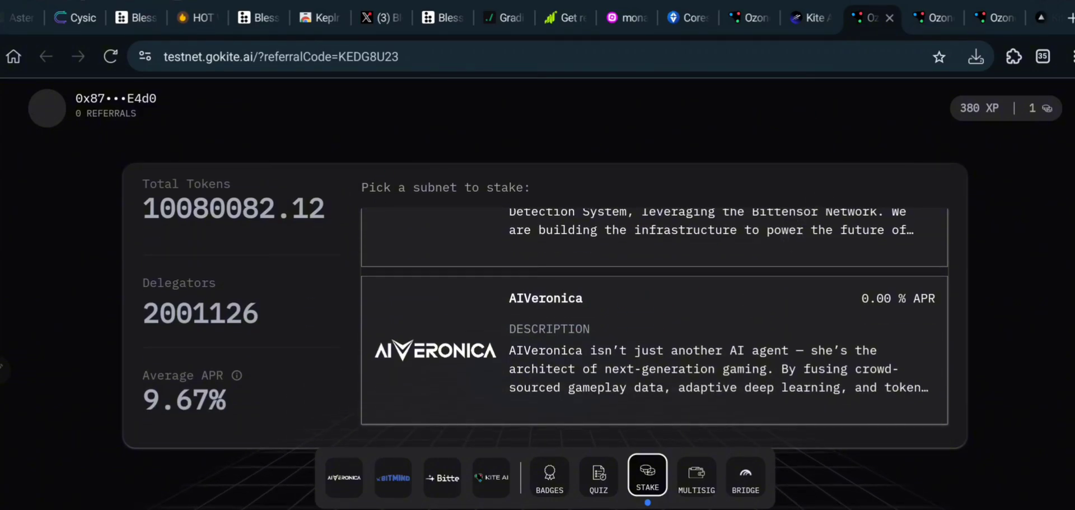
pyautogui.click(827, 355)
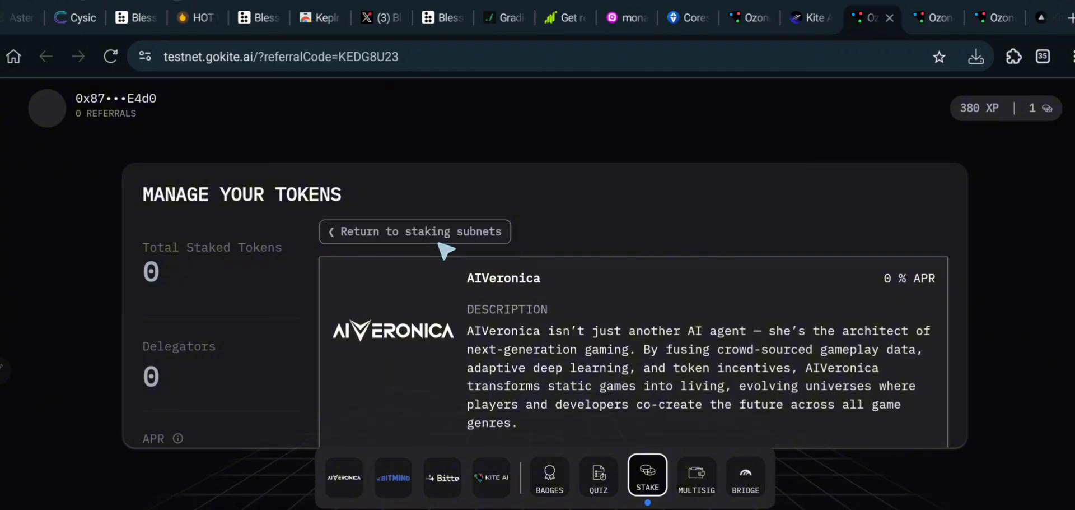
pyautogui.click(463, 235)
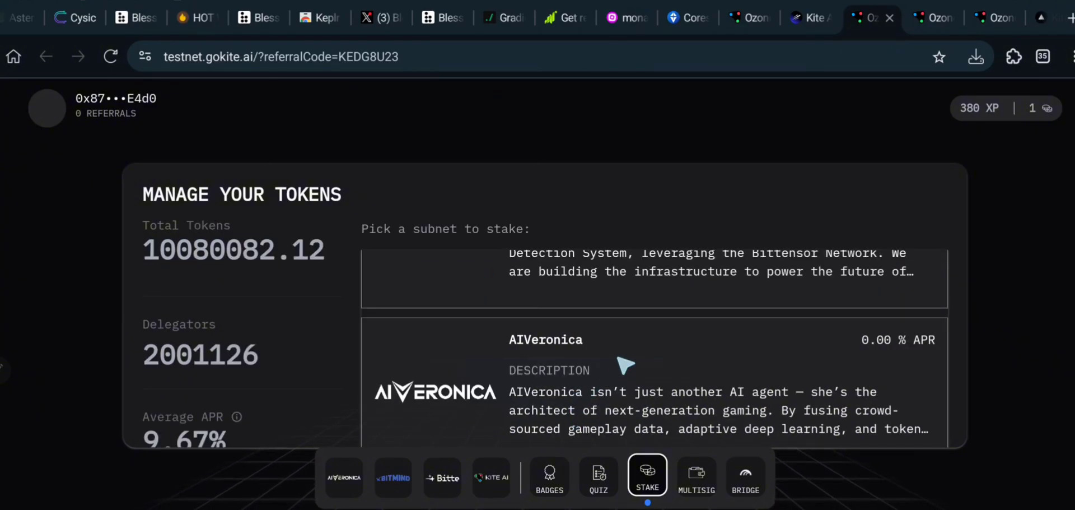
pyautogui.scroll(5, 626, 357)
pyautogui.scroll(2, 640, 447)
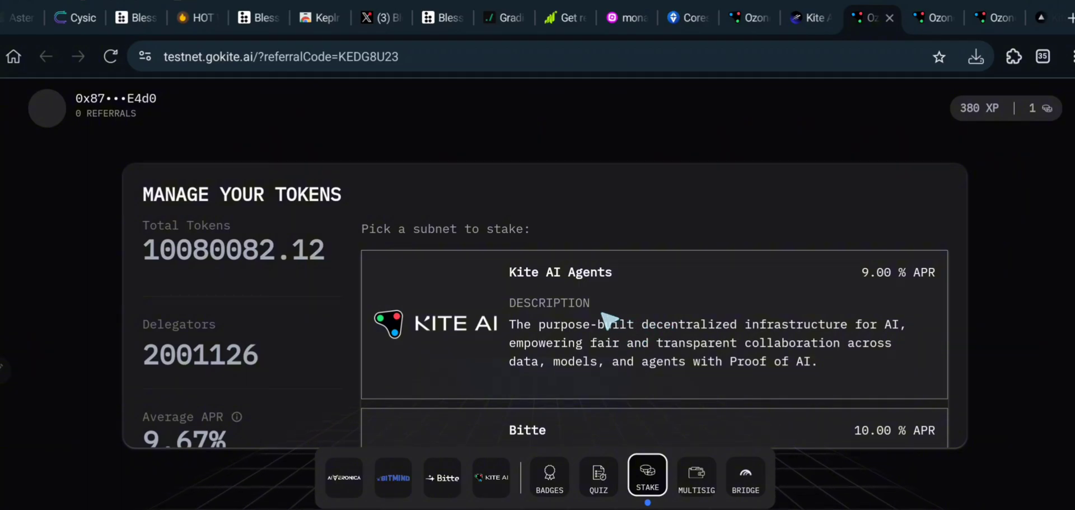
# Step: Stake 1 KITE testnet token in the Kite AI Agents subnet
pyautogui.click(653, 282)
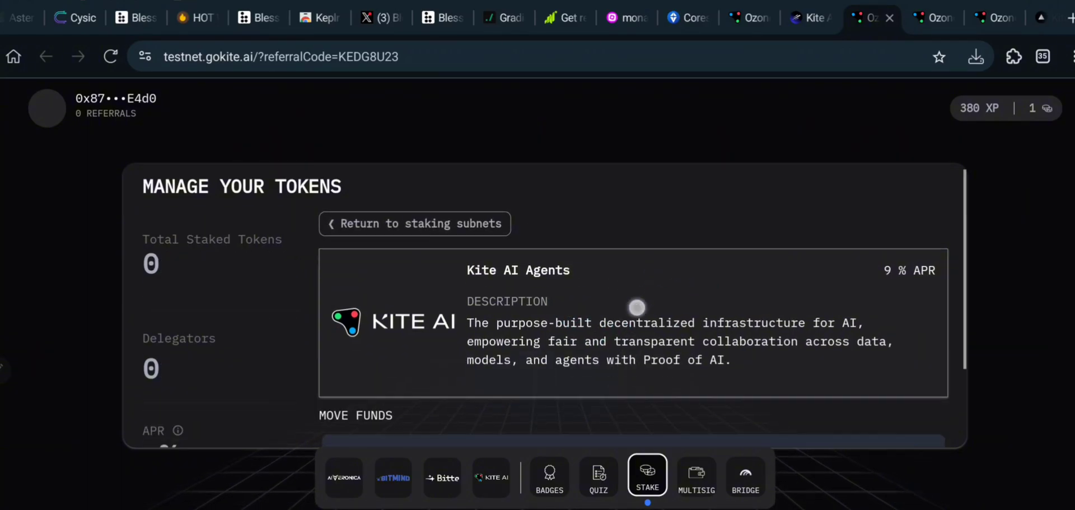
pyautogui.scroll(-2, 636, 305)
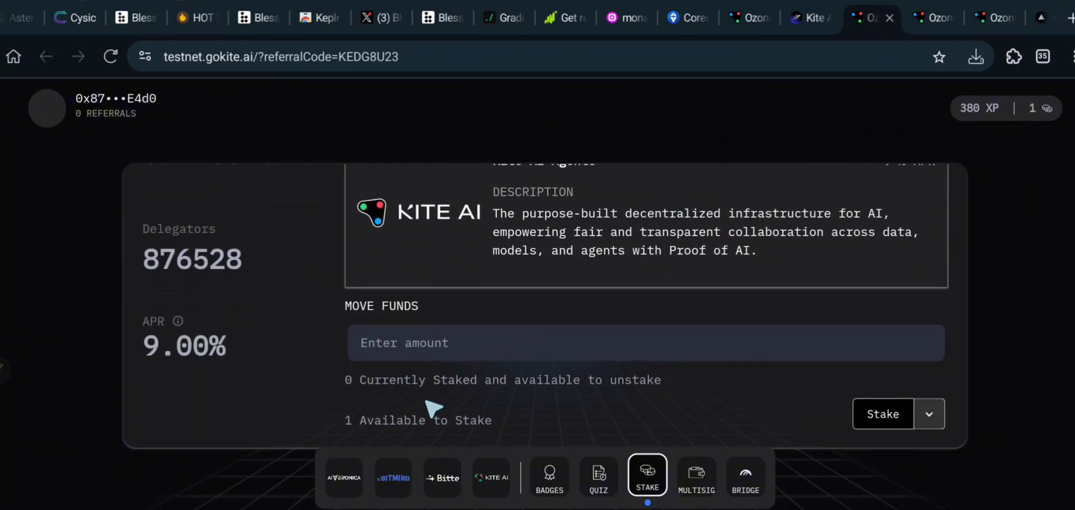
pyautogui.scroll(-1, 591, 404)
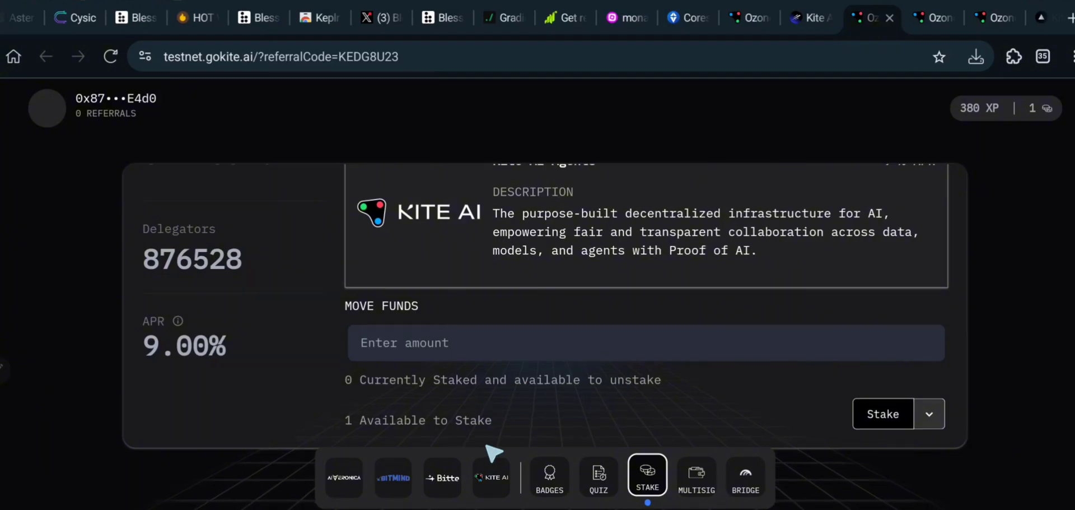
pyautogui.click(591, 350)
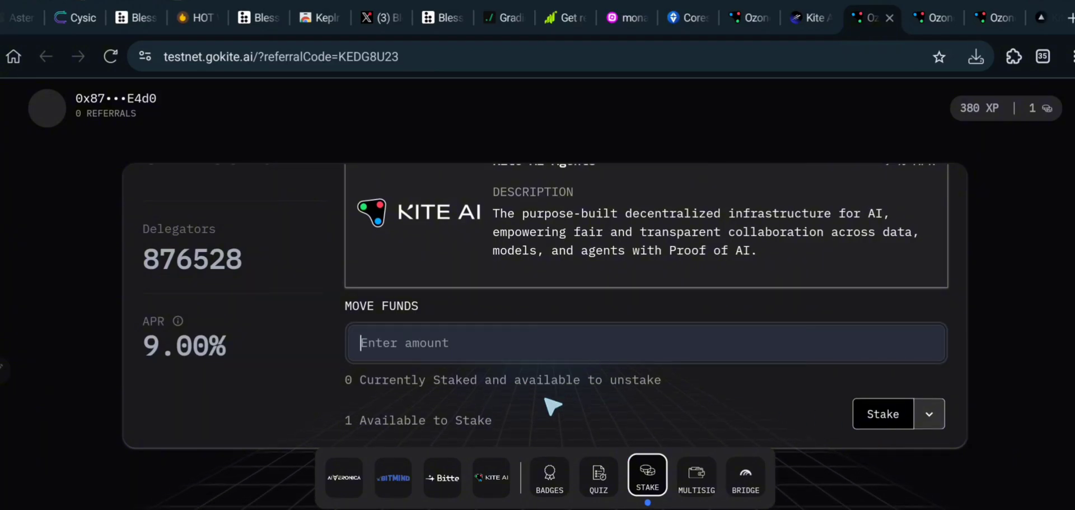
pyautogui.click(81, 298)
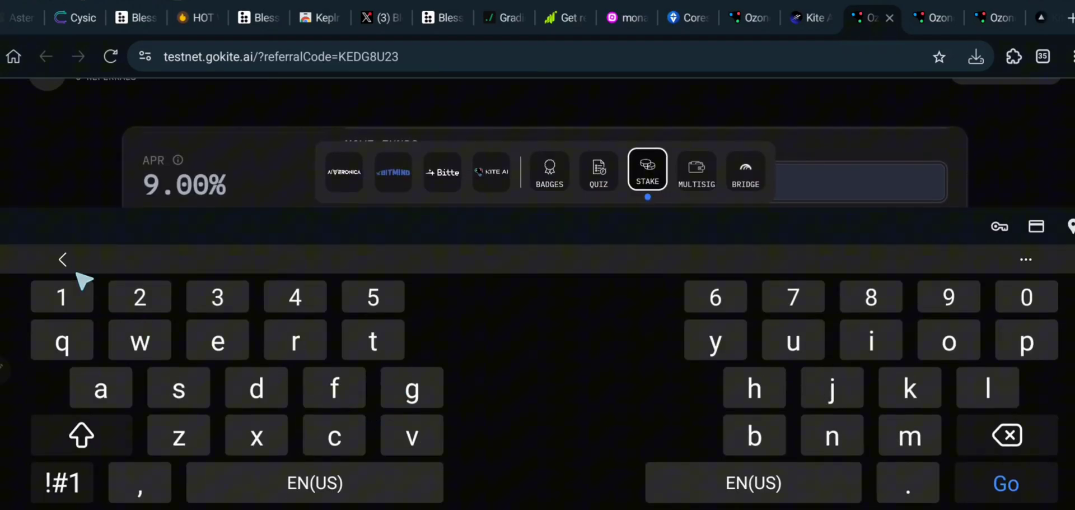
pyautogui.click(304, 153)
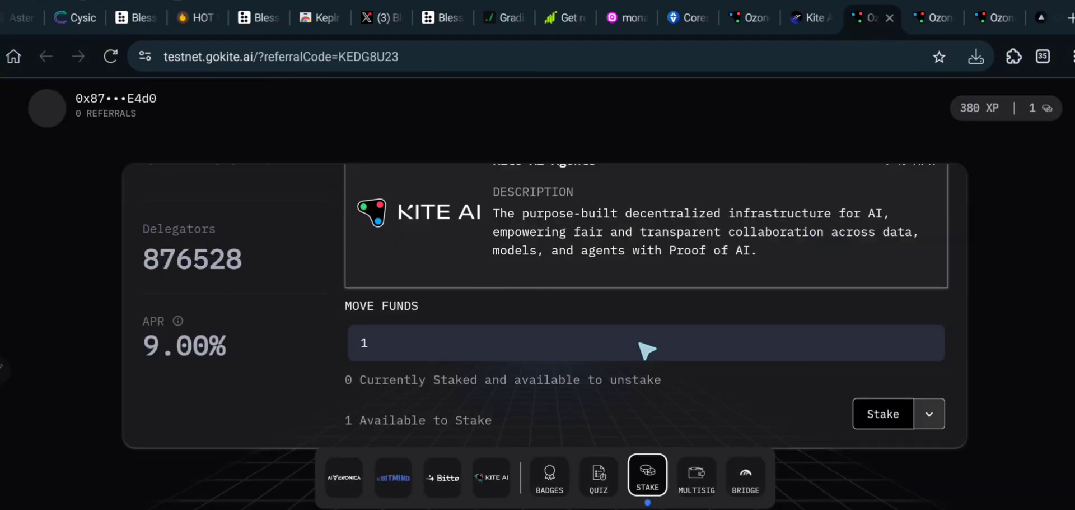
pyautogui.click(896, 413)
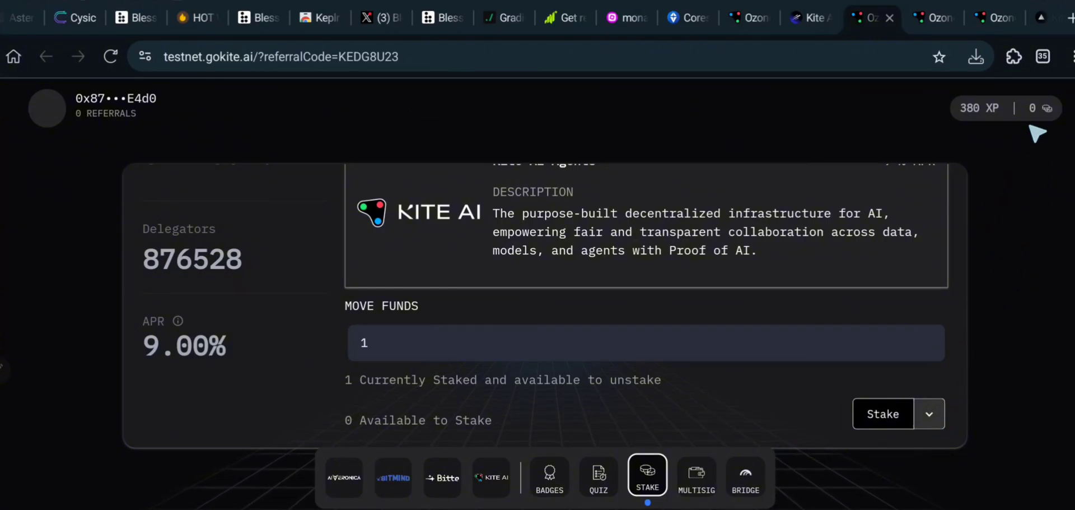
# Step: Check the KITE balance and staking summary, and open the quiz's question of the day
pyautogui.click(1056, 112)
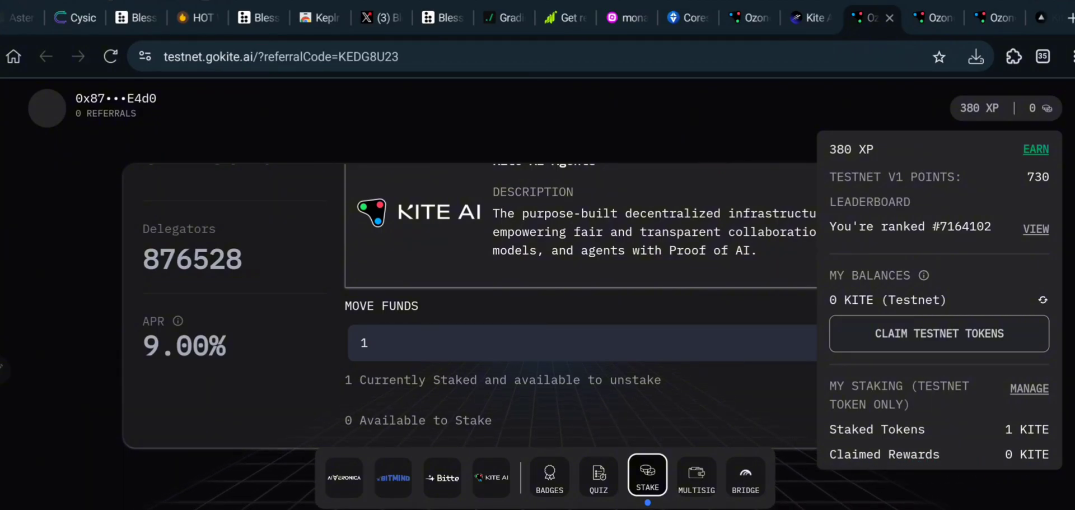
pyautogui.click(763, 132)
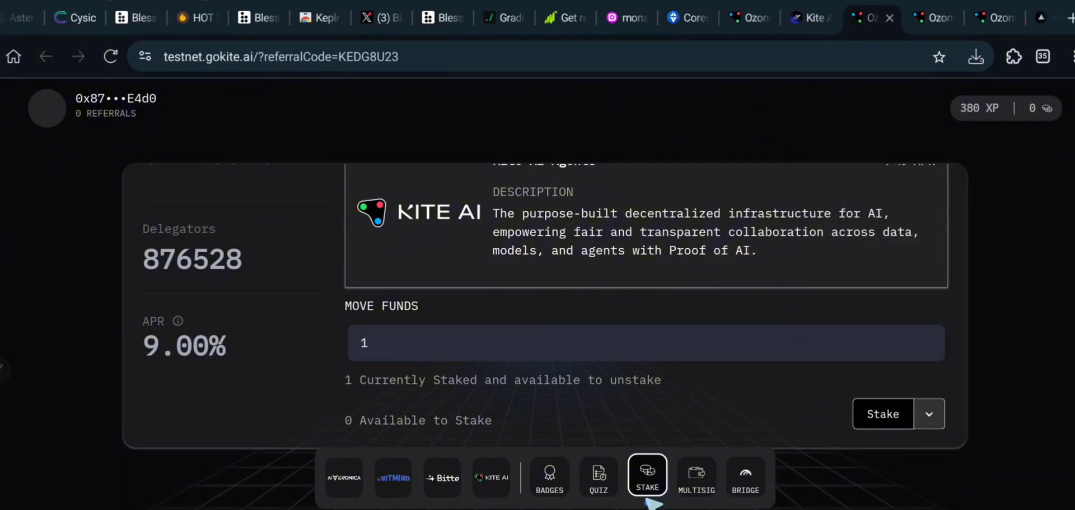
pyautogui.click(598, 475)
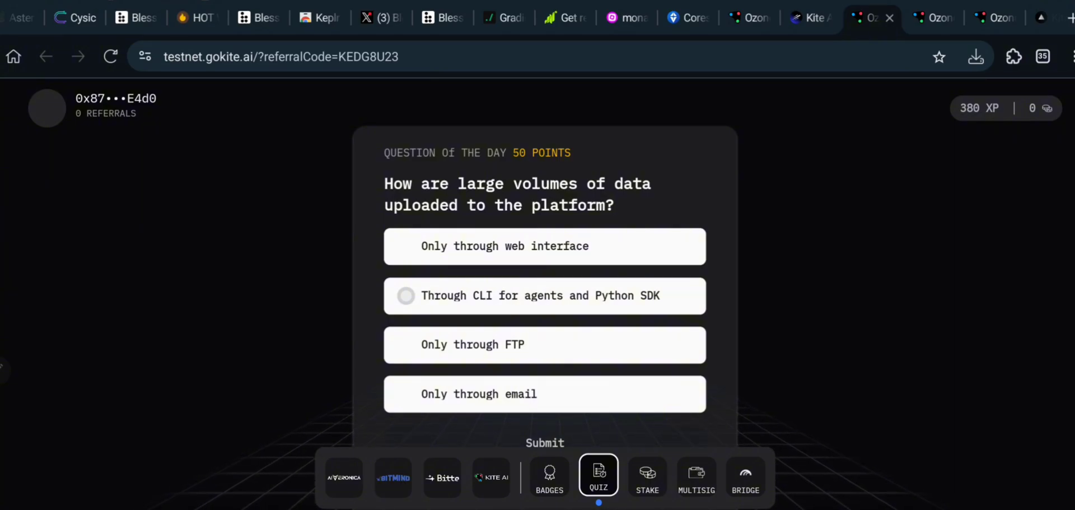
pyautogui.click(114, 101)
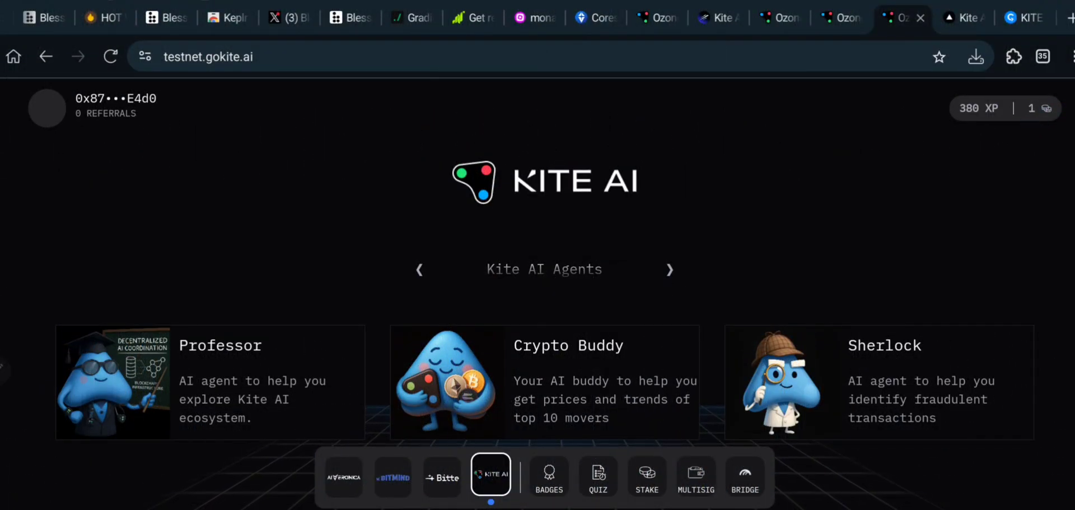
pyautogui.click(140, 106)
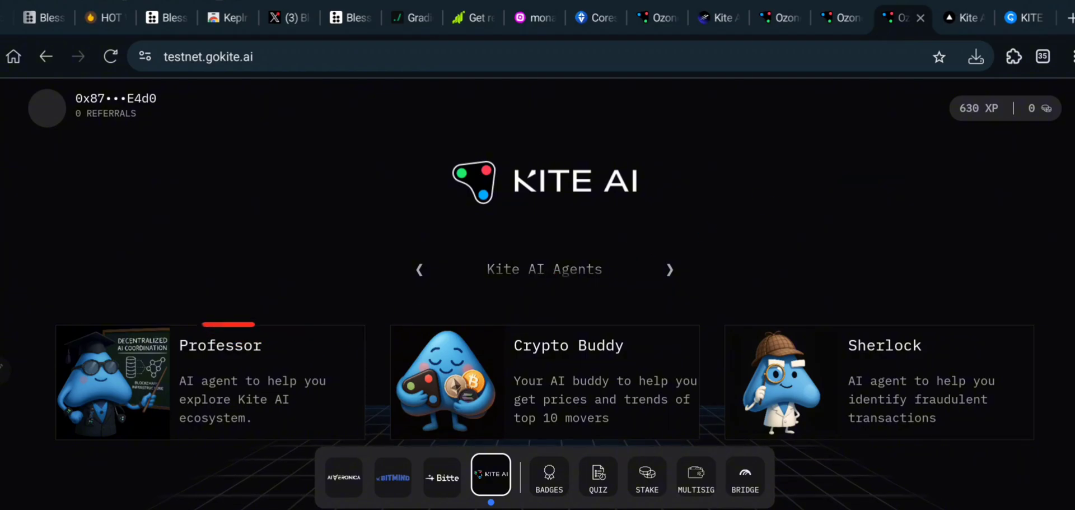
pyautogui.moveTo(205, 320); pyautogui.dragTo(317, 279)
pyautogui.moveTo(249, 345); pyautogui.dragTo(213, 369)
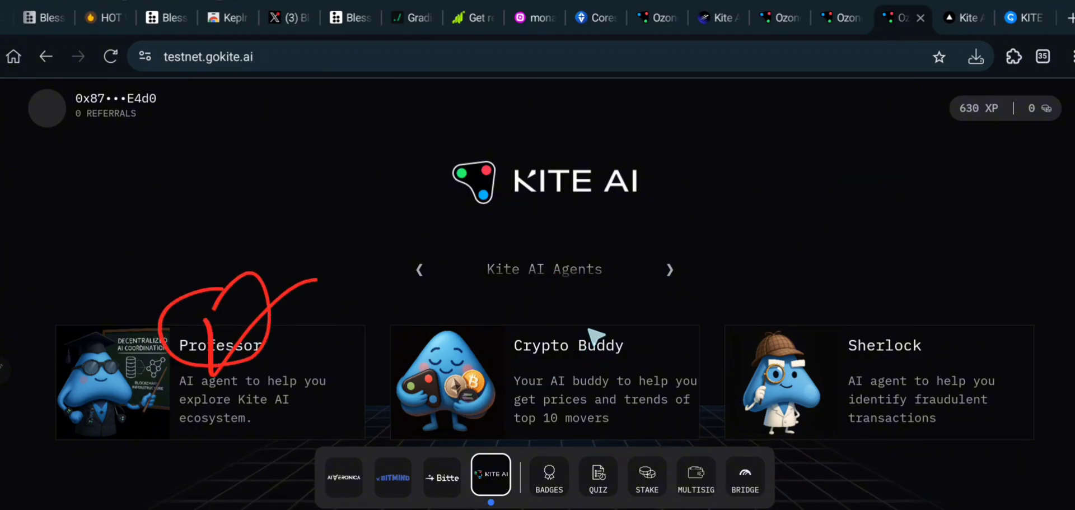
pyautogui.moveTo(584, 312); pyautogui.dragTo(688, 283)
pyautogui.moveTo(882, 320); pyautogui.dragTo(974, 294)
pyautogui.moveTo(983, 339)
pyautogui.mouseDown()
pyautogui.moveTo(840, 336)
pyautogui.moveTo(890, 280)
pyautogui.mouseUp()
pyautogui.moveTo(631, 344); pyautogui.dragTo(622, 305)
pyautogui.moveTo(262, 308); pyautogui.dragTo(171, 313)
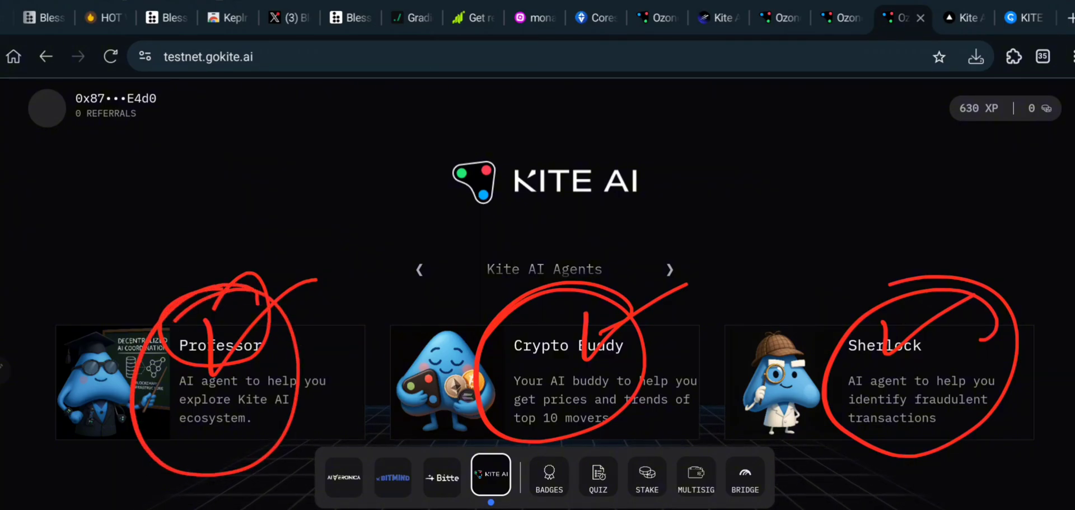
pyautogui.moveTo(1016, 132)
pyautogui.mouseDown()
pyautogui.moveTo(986, 94)
pyautogui.moveTo(1021, 109)
pyautogui.mouseUp()
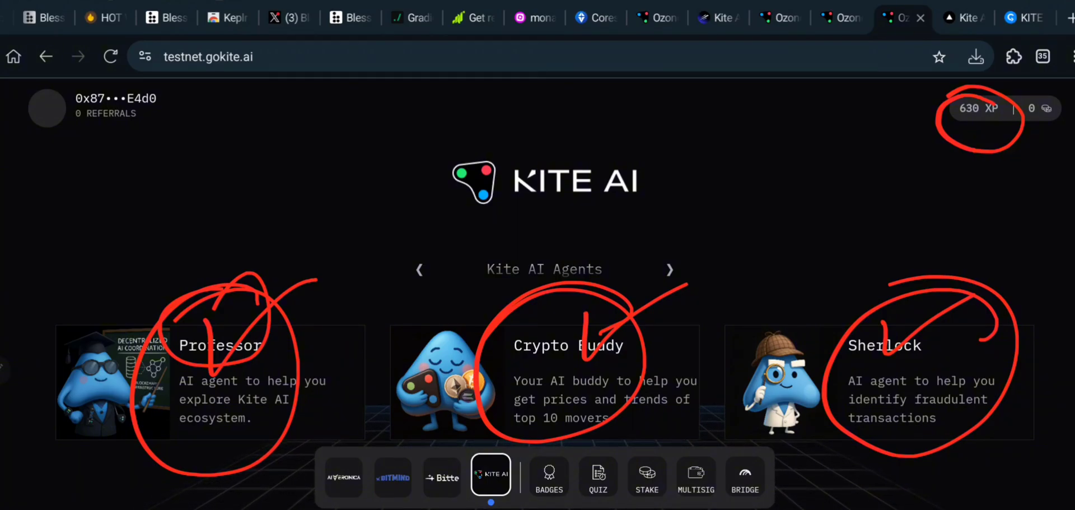
pyautogui.press('Escape')
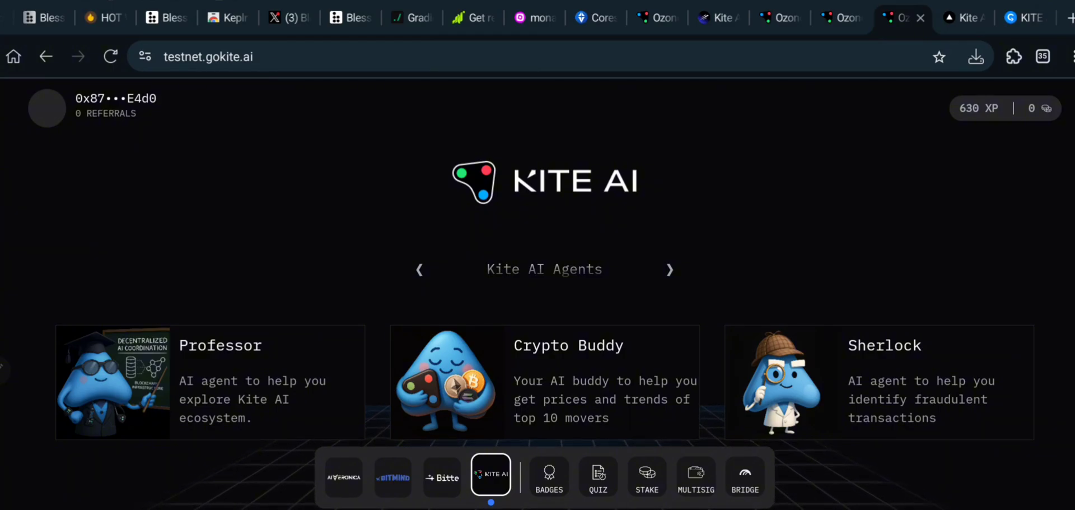
# Step: Open the Kite AI Bridge and review its route, token and amount settings
pyautogui.click(745, 475)
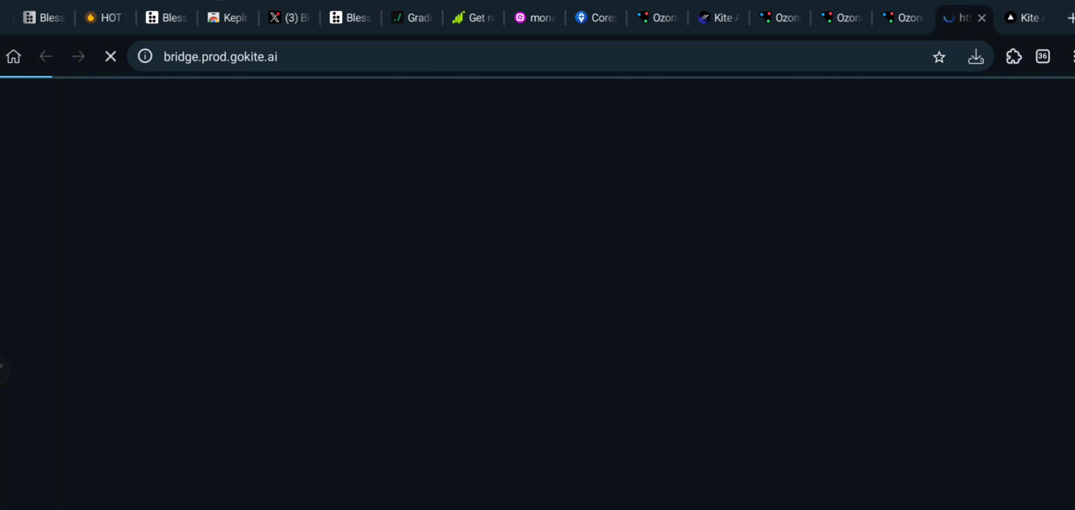
pyautogui.click(1029, 19)
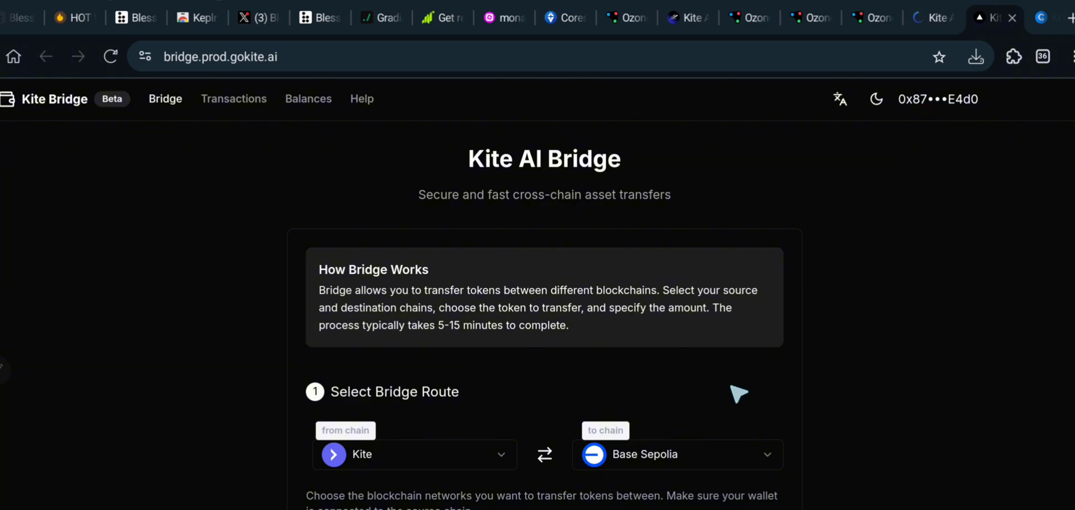
pyautogui.scroll(-4, 726, 323)
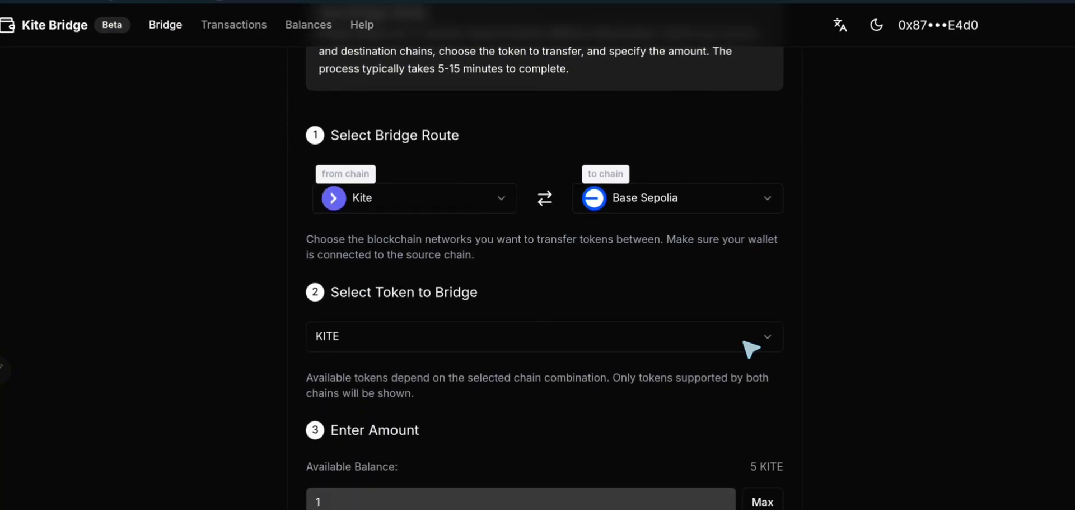
pyautogui.scroll(-1, 706, 392)
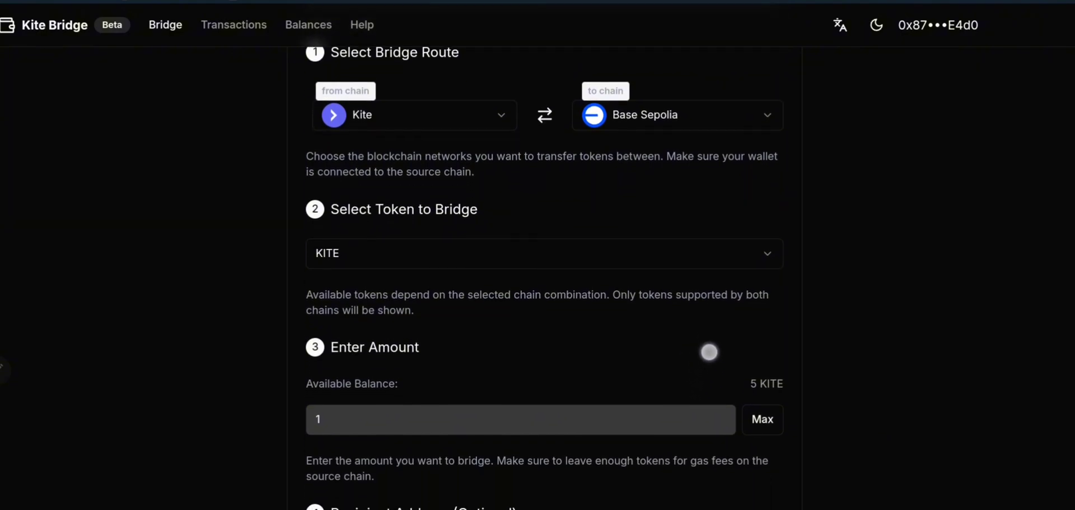
pyautogui.scroll(1, 709, 392)
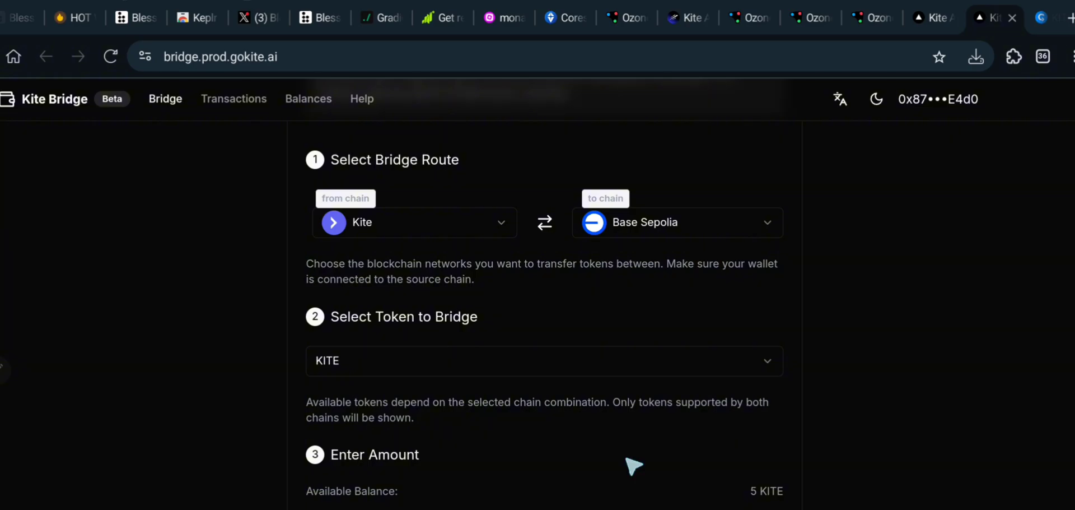
pyautogui.scroll(1, 642, 393)
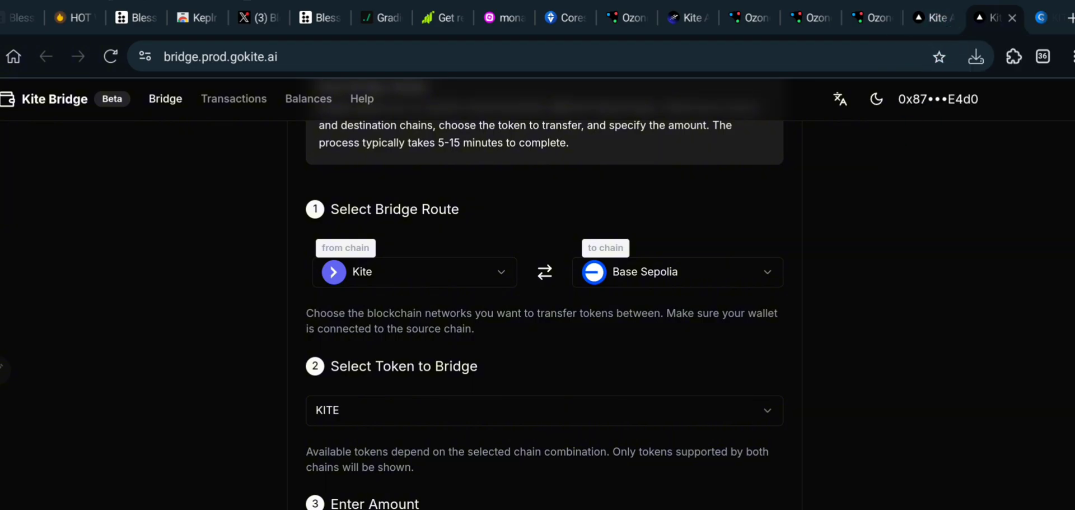
pyautogui.scroll(-3, 697, 445)
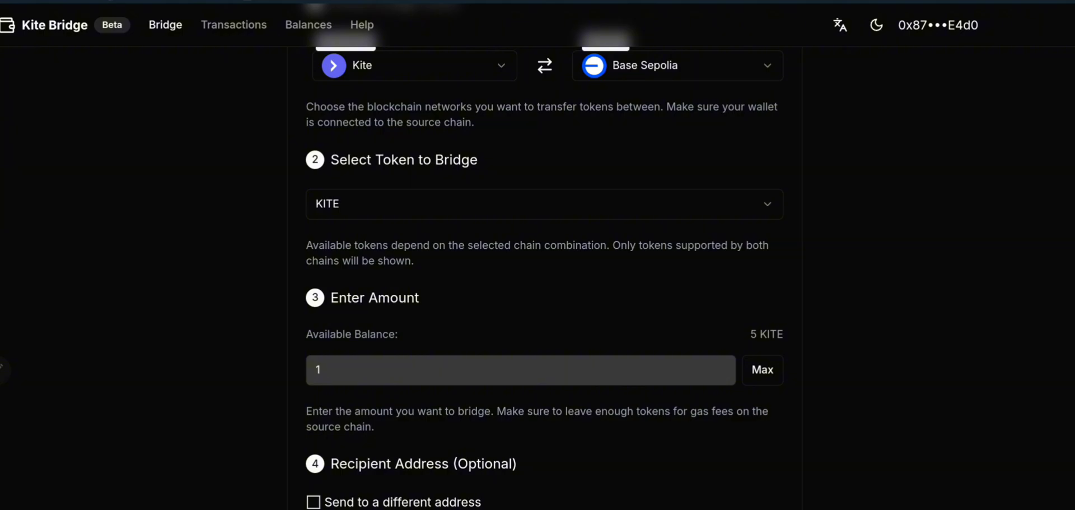
pyautogui.scroll(3, 645, 485)
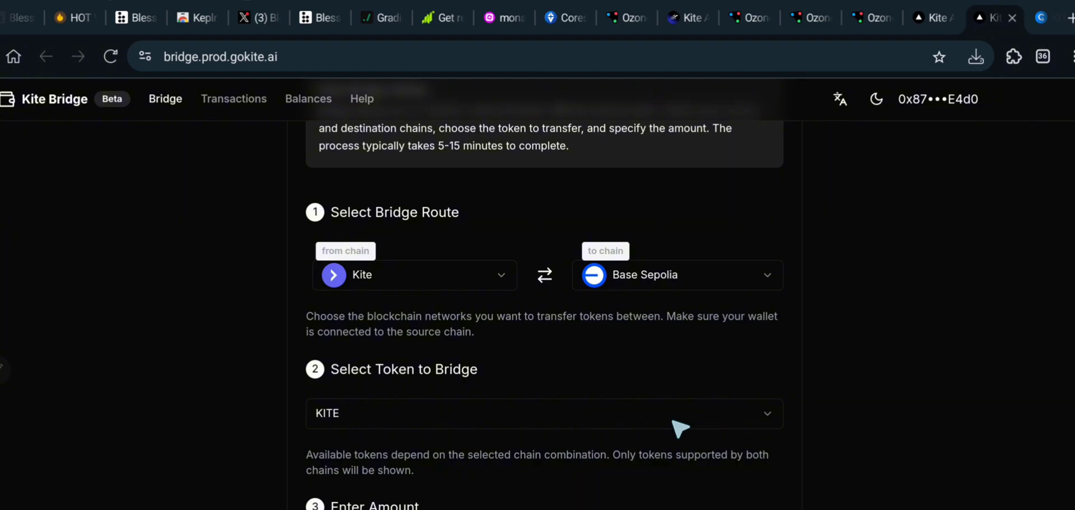
pyautogui.scroll(-3, 661, 392)
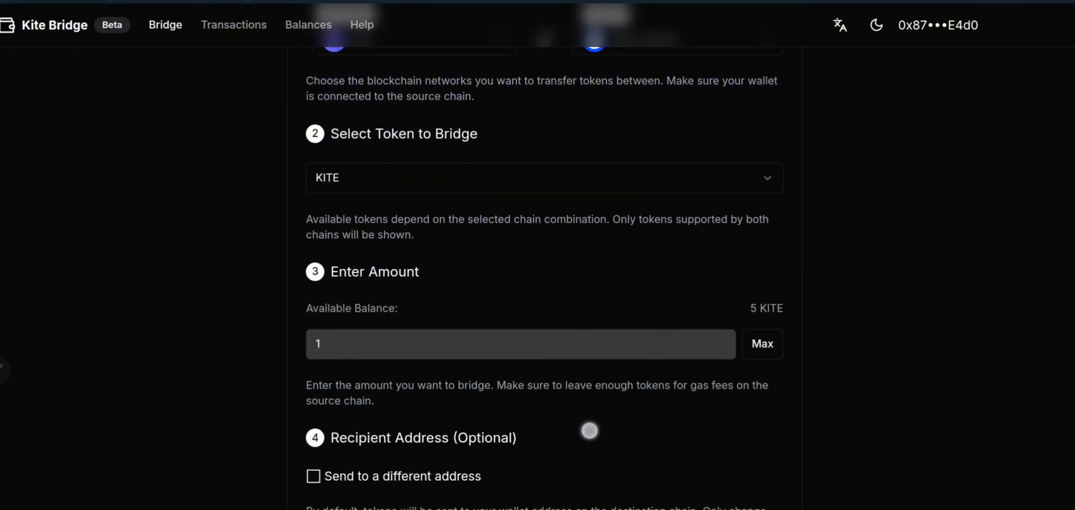
# Step: Submit the bridge transfer of 1 KITE from Kite to Base Sepolia and review the wallet's transaction request
pyautogui.scroll(-3, 588, 427)
pyautogui.click(639, 438)
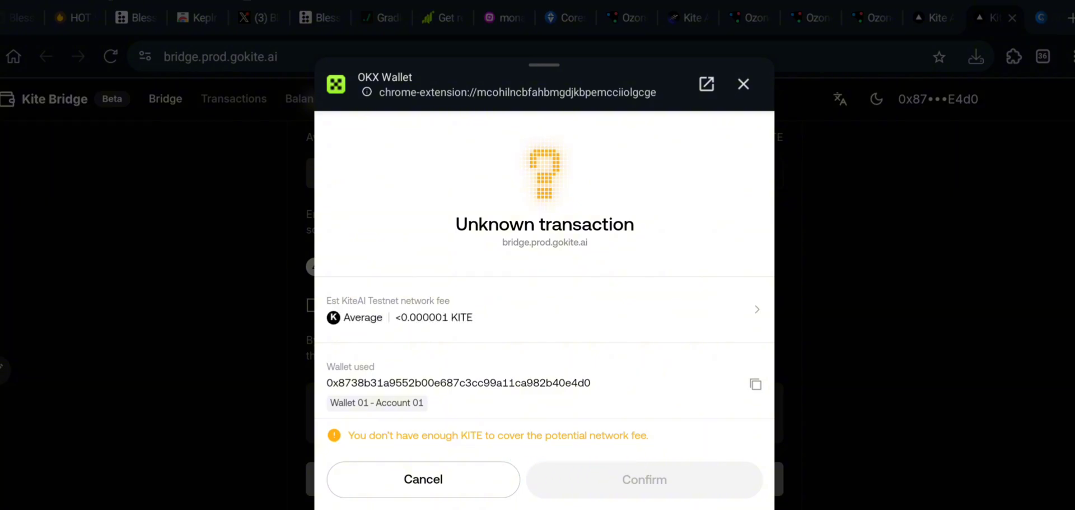
pyautogui.scroll(-3, 551, 360)
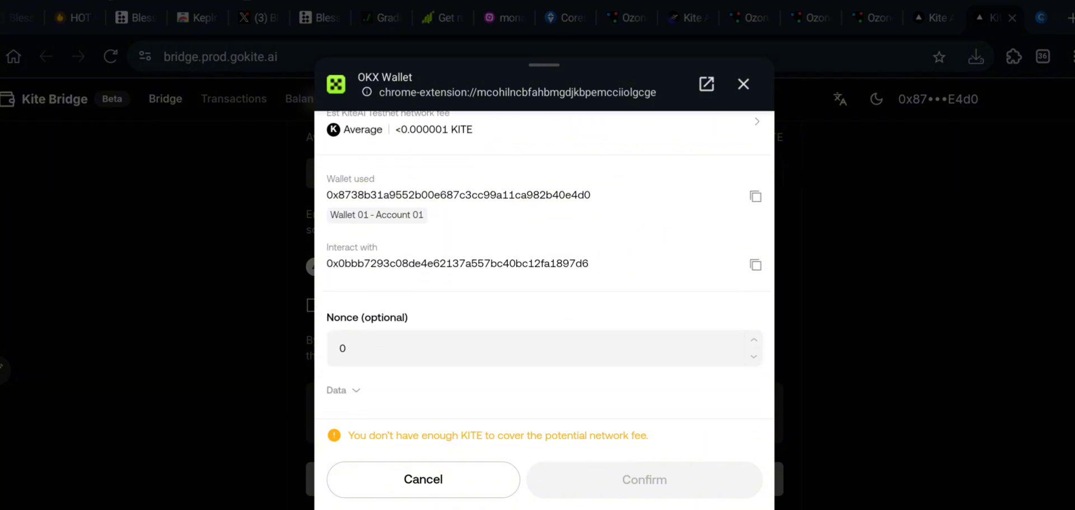
pyautogui.scroll(-1, 723, 179)
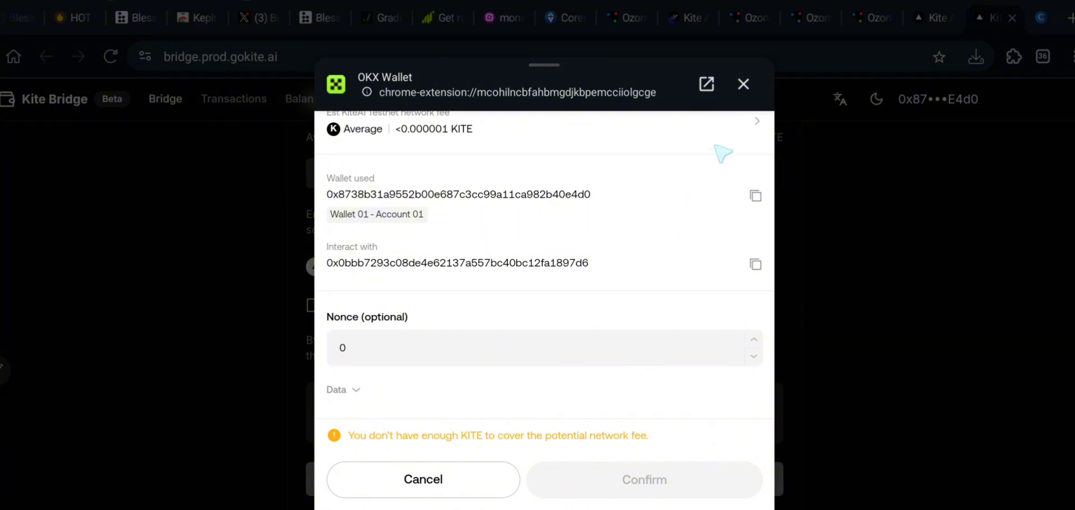
# Step: Review the wallet's bridge transaction request and dismiss it without confirming
pyautogui.scroll(3, 570, 403)
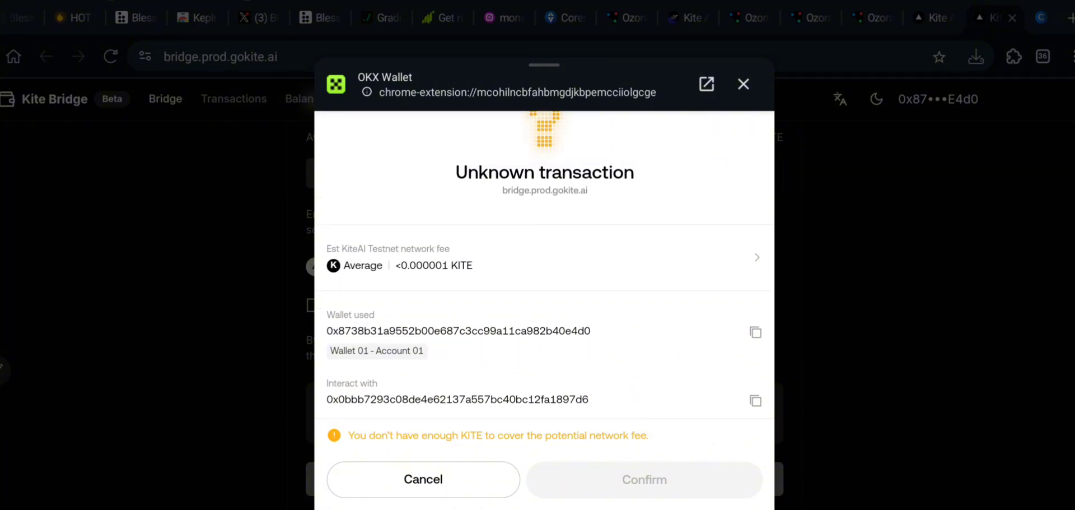
pyautogui.click(743, 84)
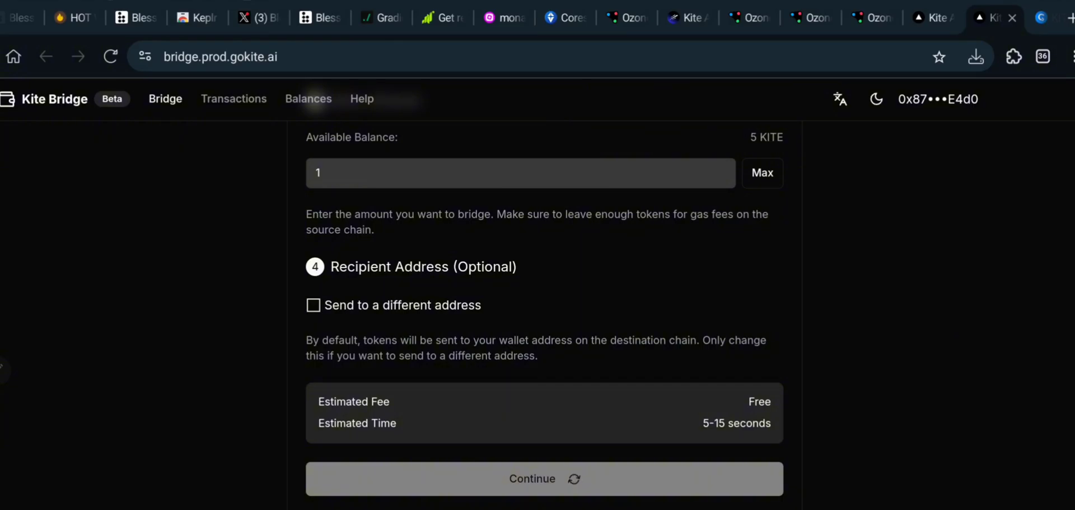
# Step: Check the XP, KITE balance and staking summary on the Kite AI testnet page, and view the badges
pyautogui.click(875, 17)
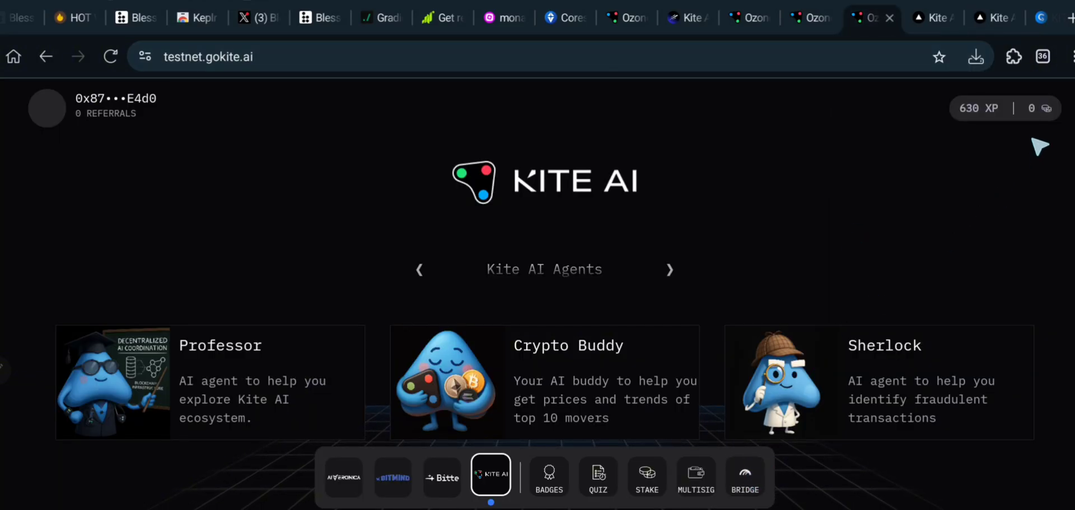
pyautogui.click(1041, 108)
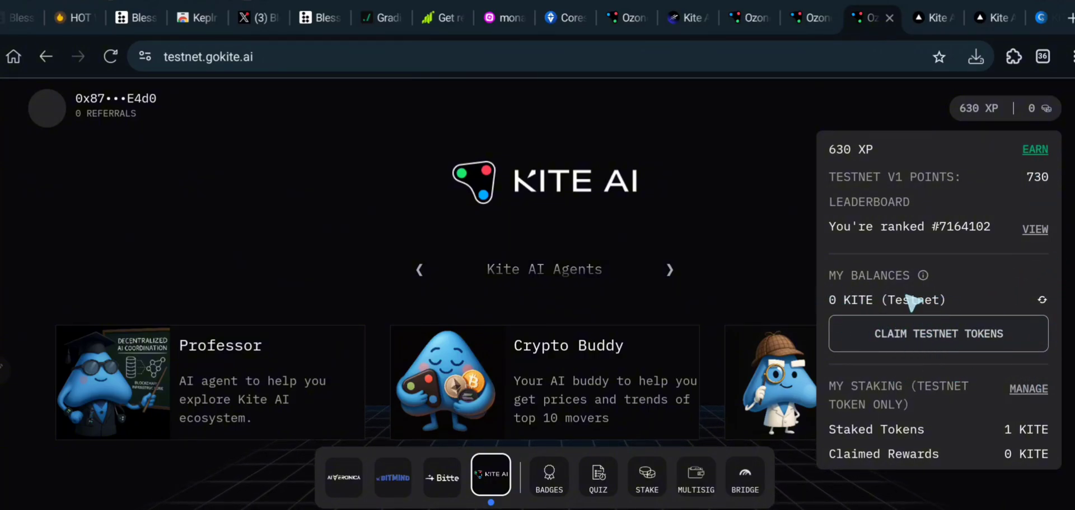
pyautogui.click(764, 263)
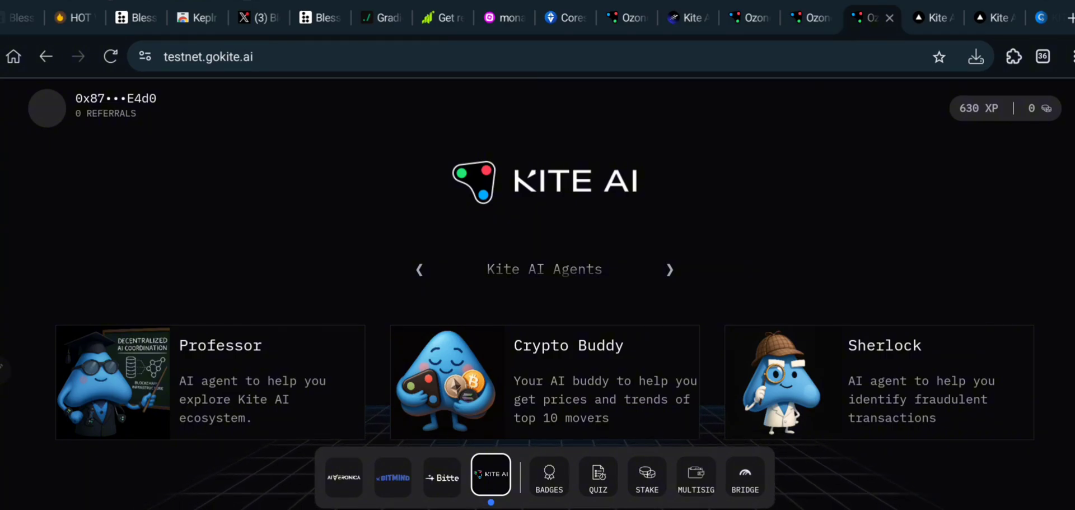
pyautogui.click(550, 480)
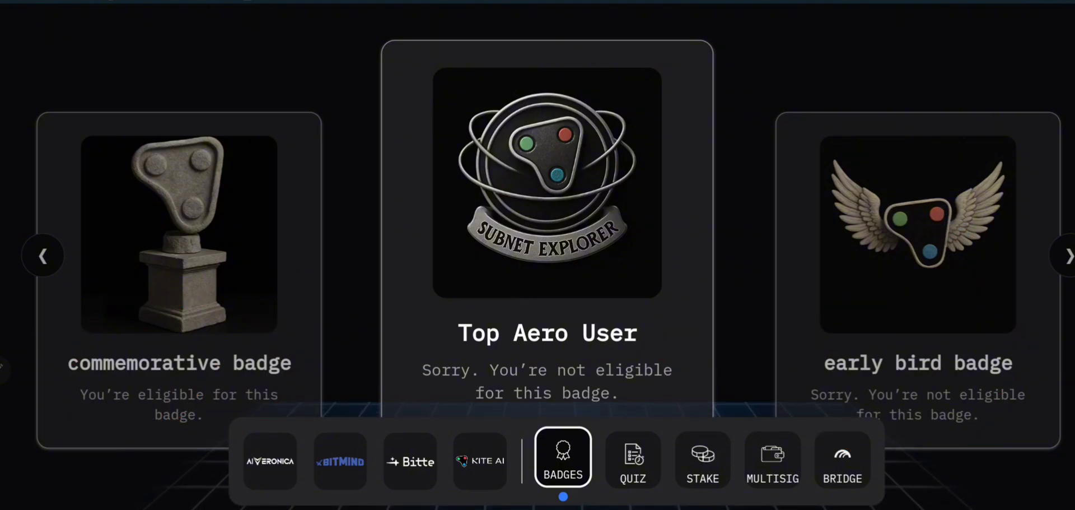
# Step: Open the Crypto Buddy chat among the Kite AI Agents and send the message "Hi buddy"
pyautogui.click(498, 458)
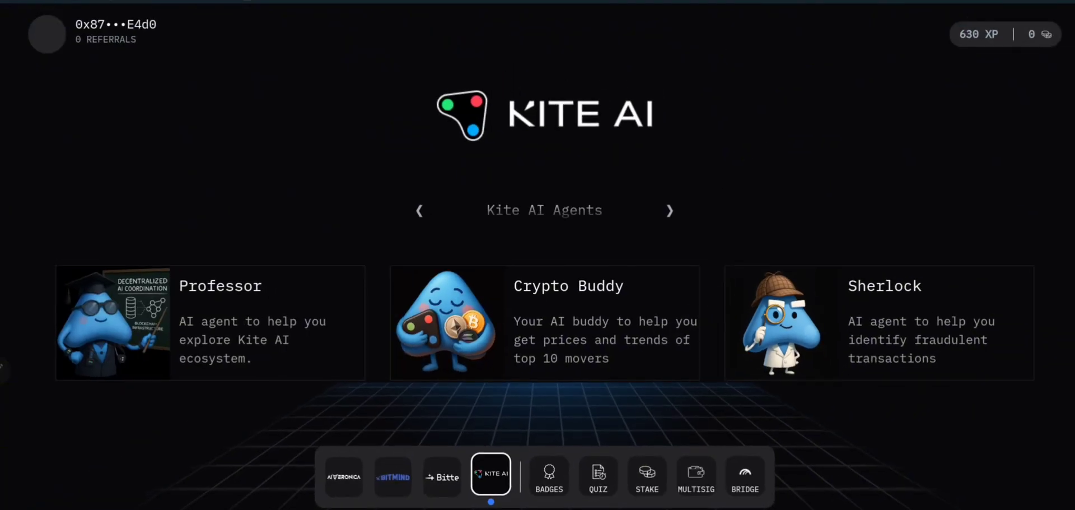
pyautogui.click(523, 251)
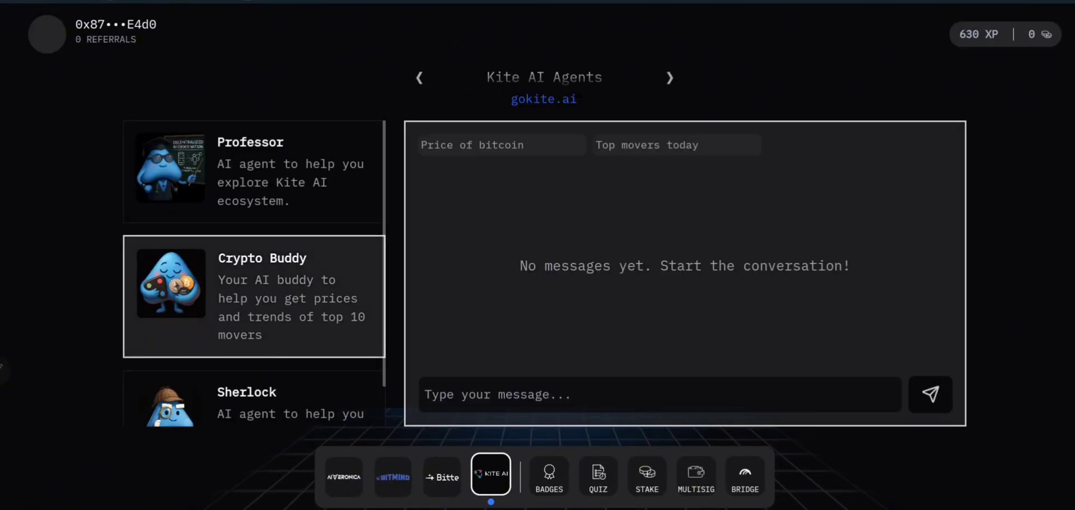
pyautogui.click(604, 387)
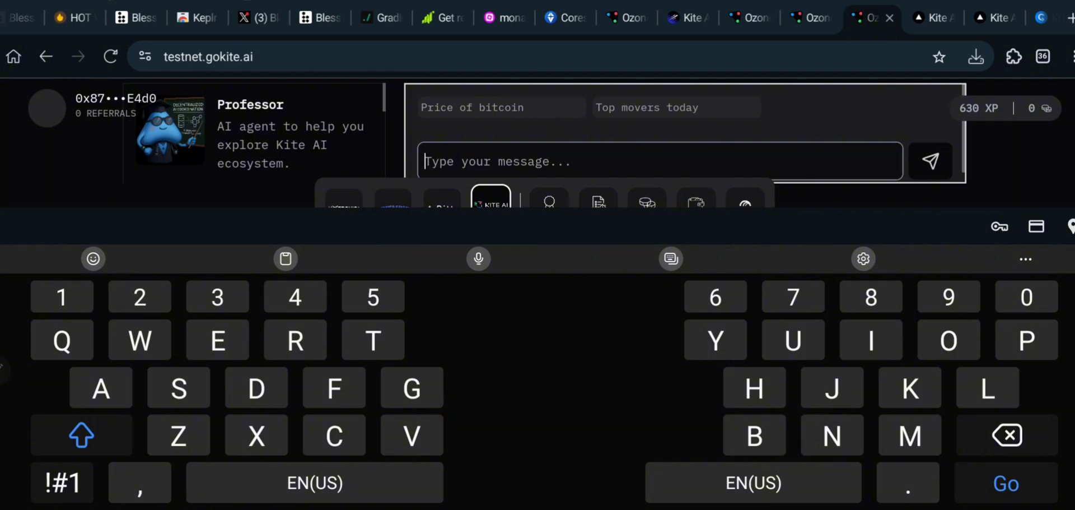
pyautogui.write('Hi ')
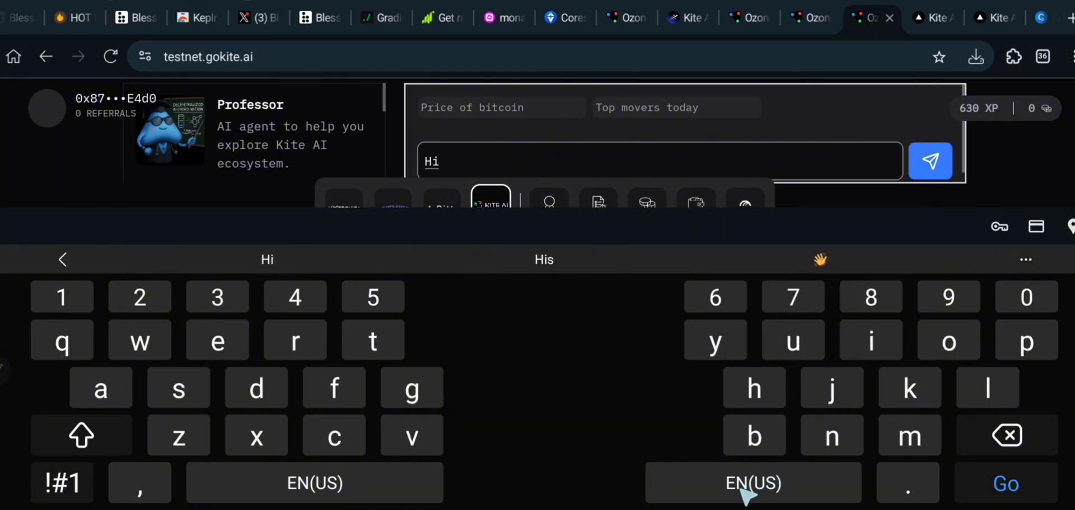
pyautogui.write('buddy')
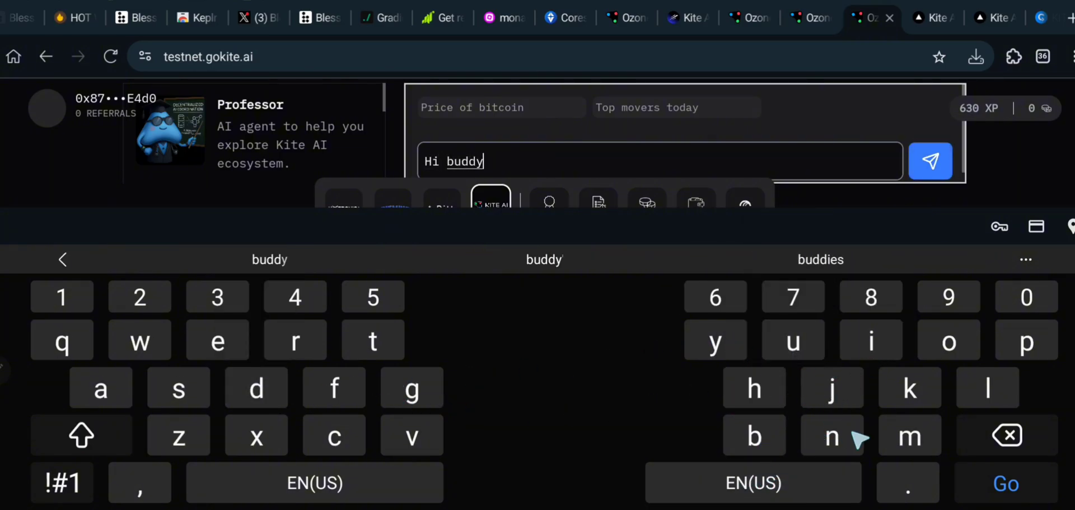
pyautogui.click(931, 167)
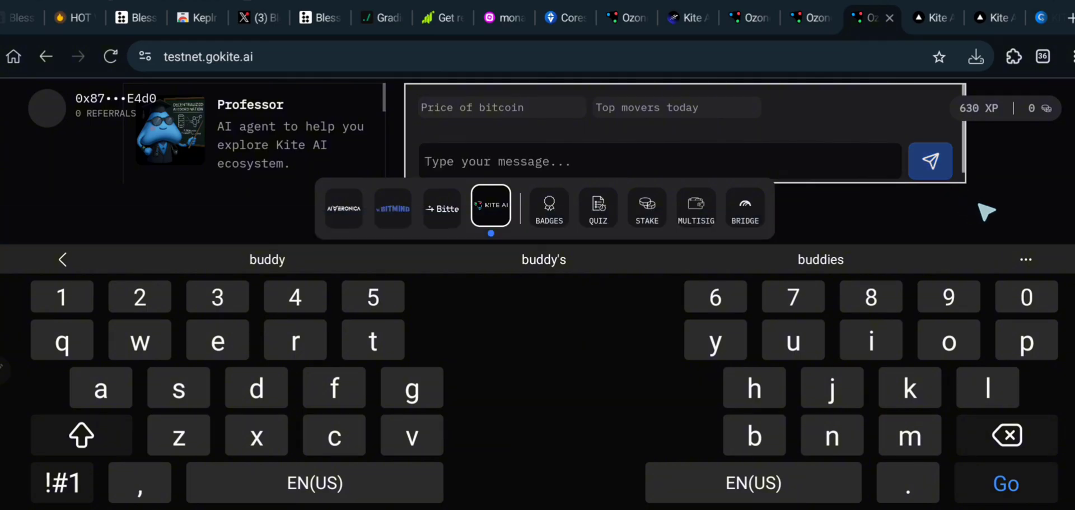